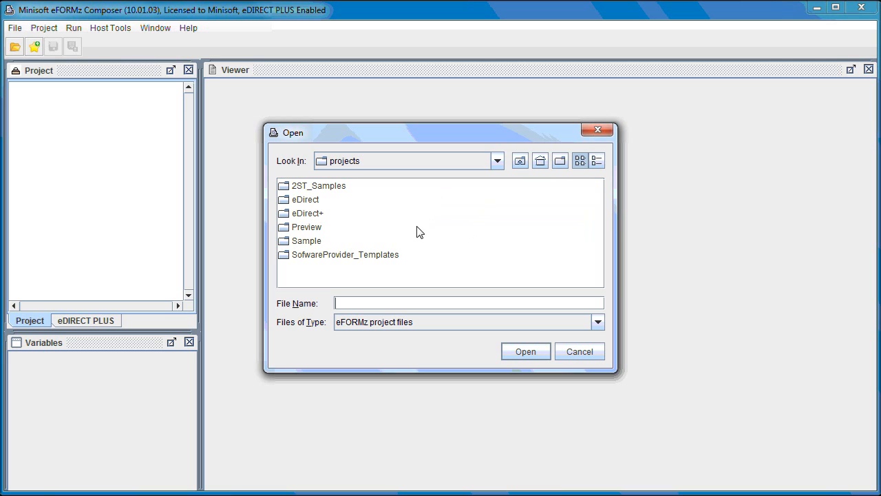
- Open the sample_ShippingLabel.efz project from the 2ST_Samples folder
{"action": "left_click", "coordinate": [333, 195]}
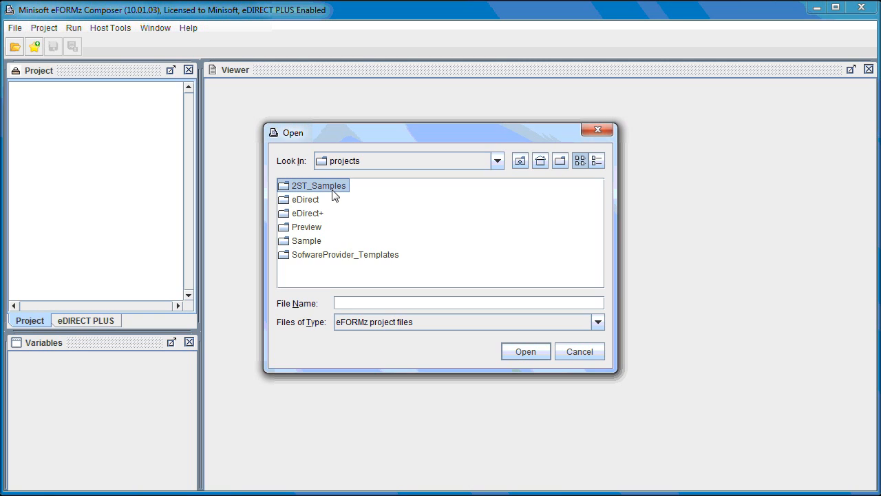
{"action": "double_click", "coordinate": [333, 194]}
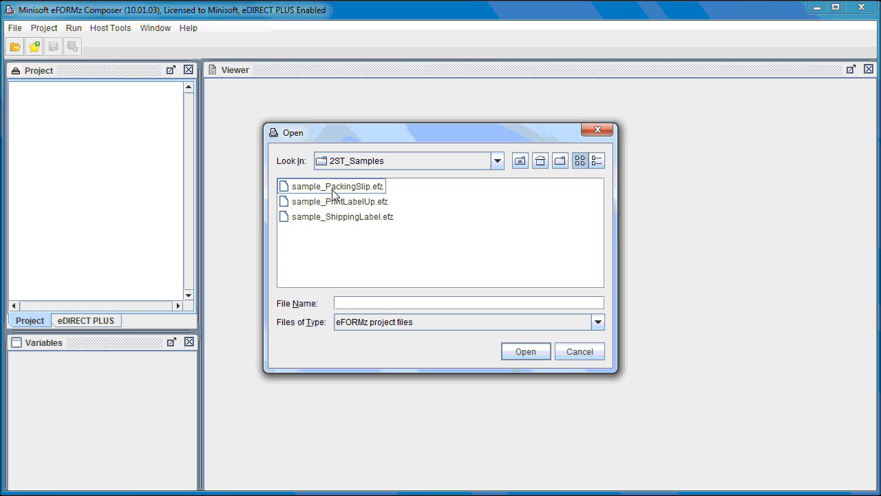
{"action": "left_click", "coordinate": [363, 217]}
{"action": "double_click", "coordinate": [363, 218]}
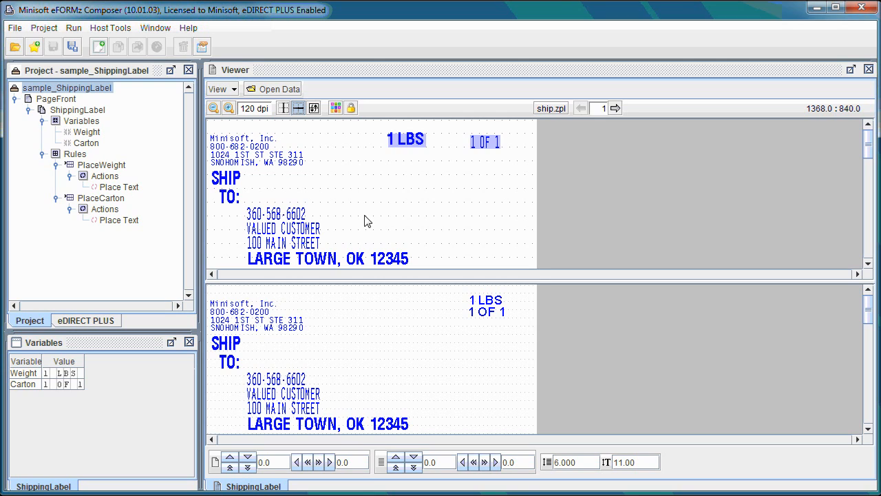
- Examine the project tree, the variables list and the full length of the shipping label's input and output views
{"action": "left_click", "coordinate": [392, 71]}
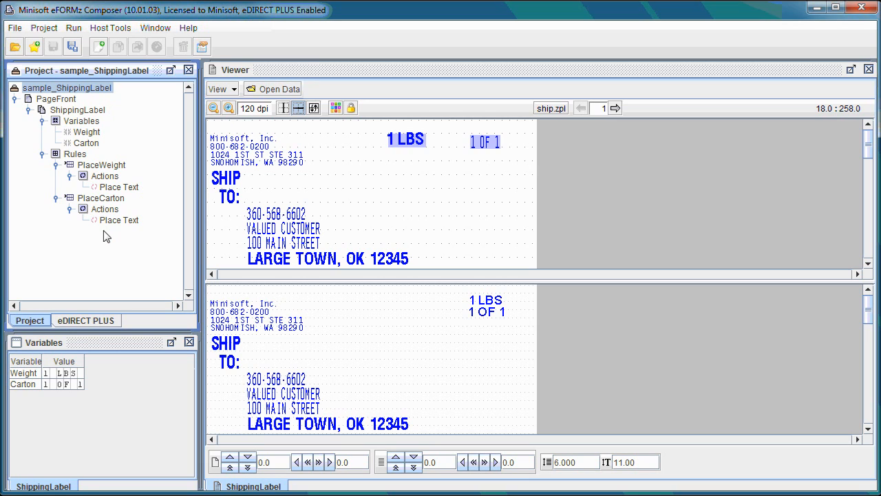
{"action": "left_click", "coordinate": [100, 343]}
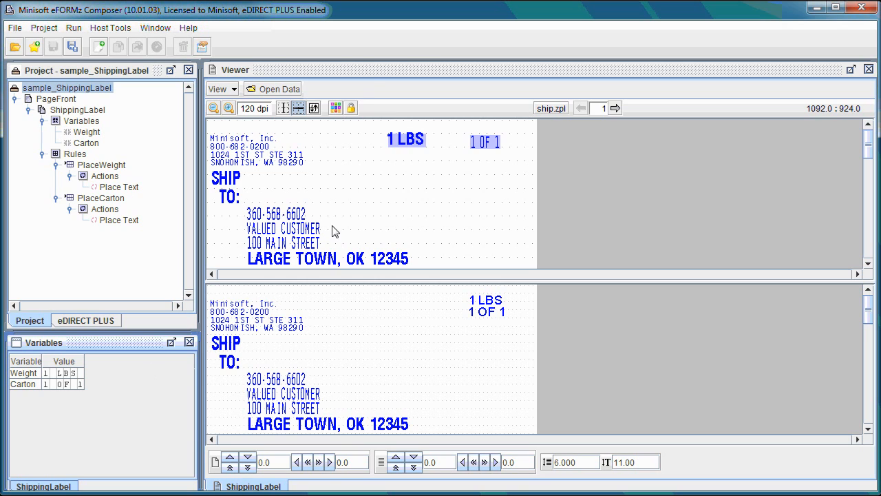
{"action": "left_click", "coordinate": [367, 75]}
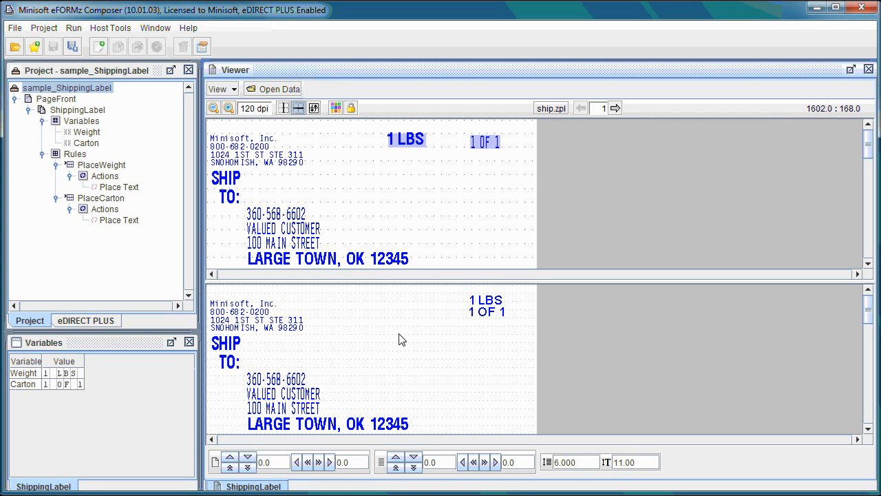
{"action": "scroll", "coordinate": [351, 298], "scroll_direction": "down", "scroll_amount": 3}
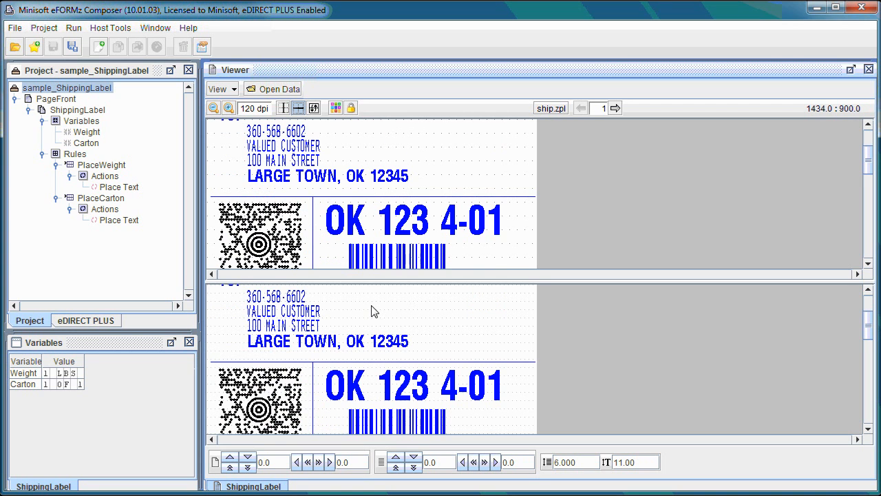
{"action": "scroll", "coordinate": [372, 310], "scroll_direction": "down", "scroll_amount": 1}
{"action": "scroll", "coordinate": [380, 311], "scroll_direction": "down", "scroll_amount": 3}
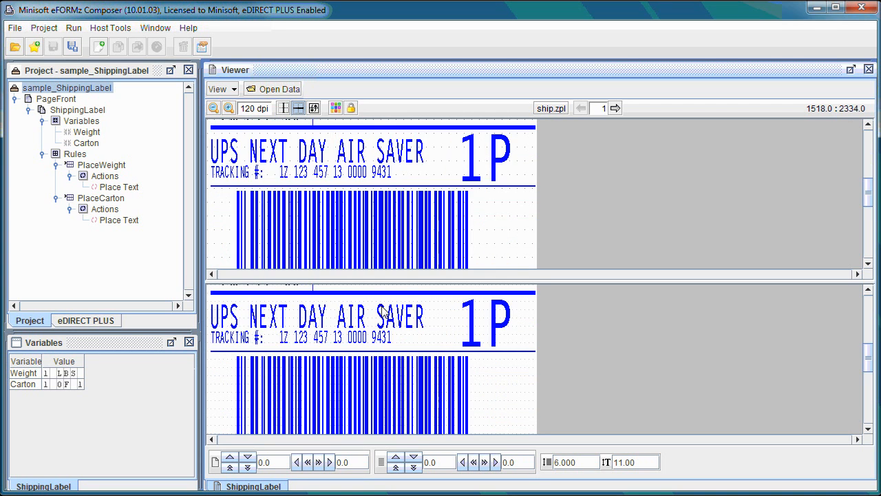
{"action": "scroll", "coordinate": [384, 312], "scroll_direction": "down", "scroll_amount": 3}
{"action": "scroll", "coordinate": [394, 333], "scroll_direction": "up", "scroll_amount": 10}
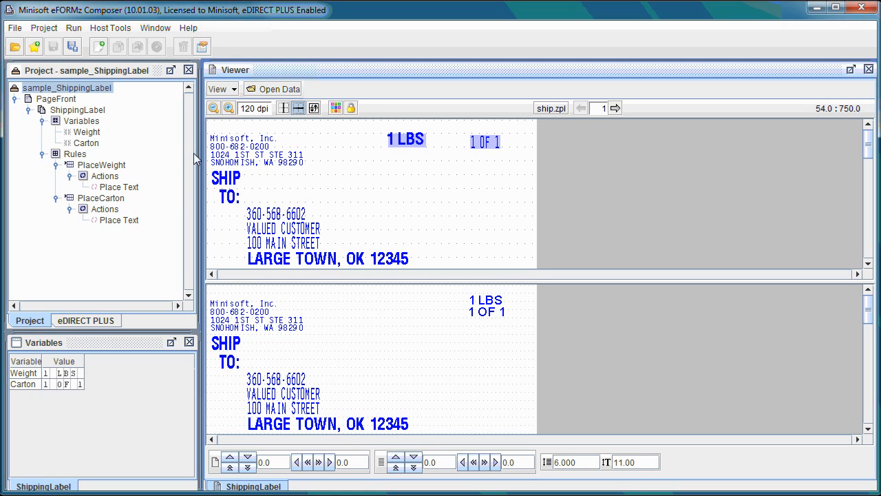
- Review the page size and orientation in the ShippingLabel form's general properties and enable Exclude data
{"action": "left_click", "coordinate": [99, 112]}
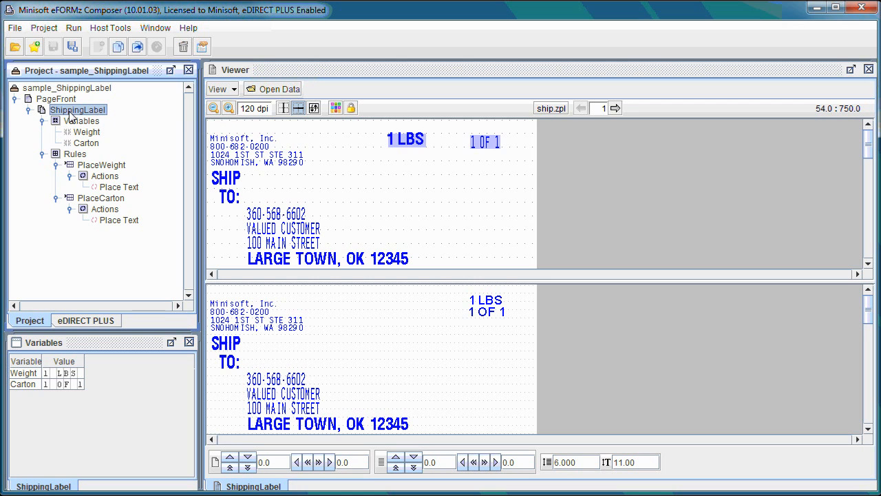
{"action": "right_click", "coordinate": [78, 112]}
{"action": "mouse_move", "coordinate": [94, 124]}
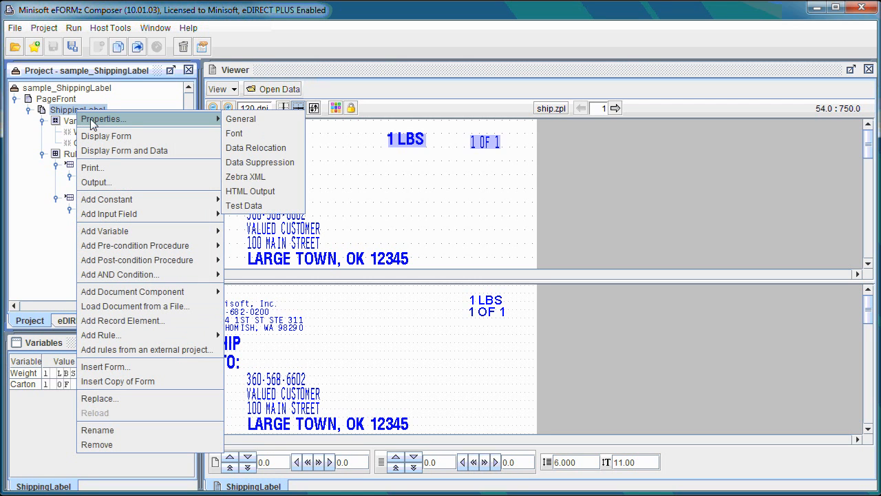
{"action": "left_click", "coordinate": [272, 121]}
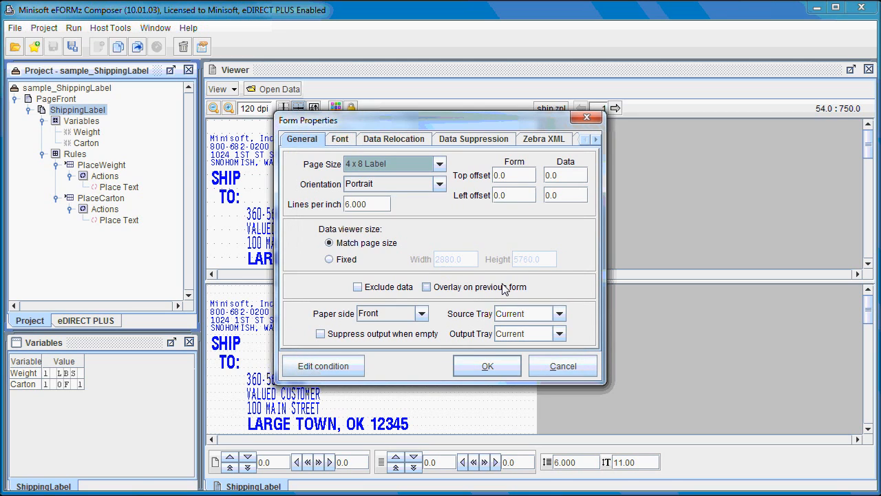
{"action": "left_click", "coordinate": [440, 164]}
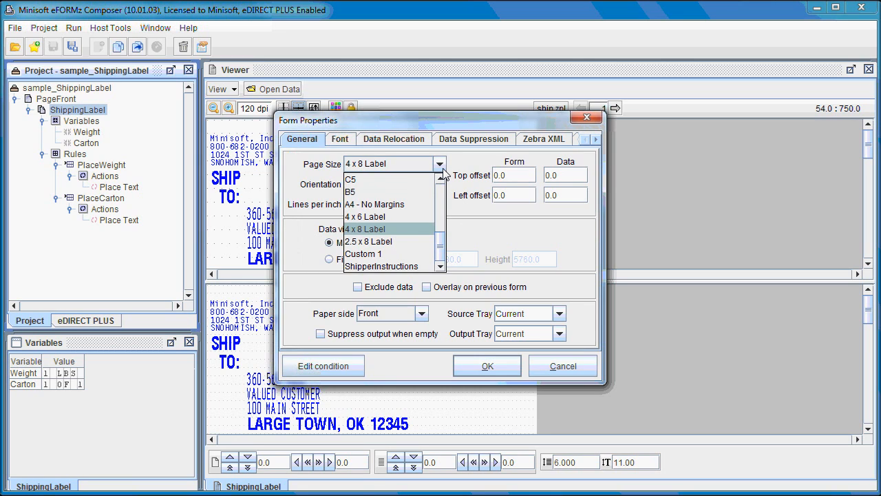
{"action": "left_click", "coordinate": [441, 168]}
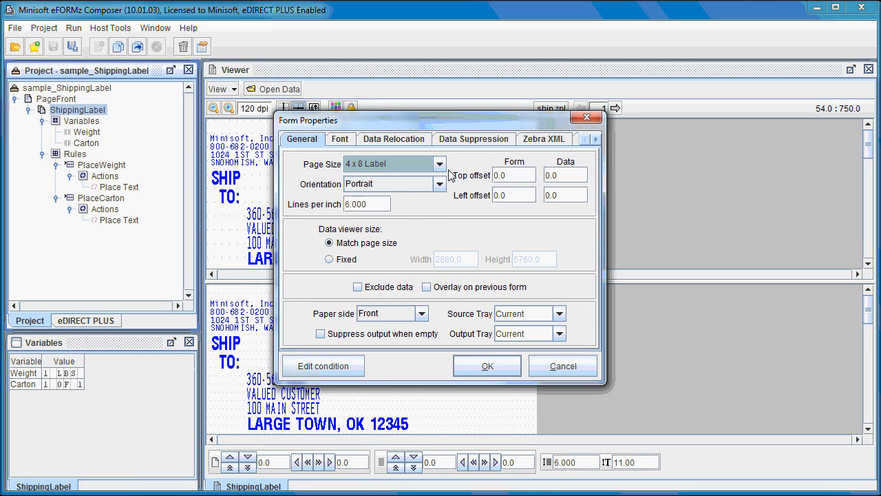
{"action": "double_click", "coordinate": [441, 184]}
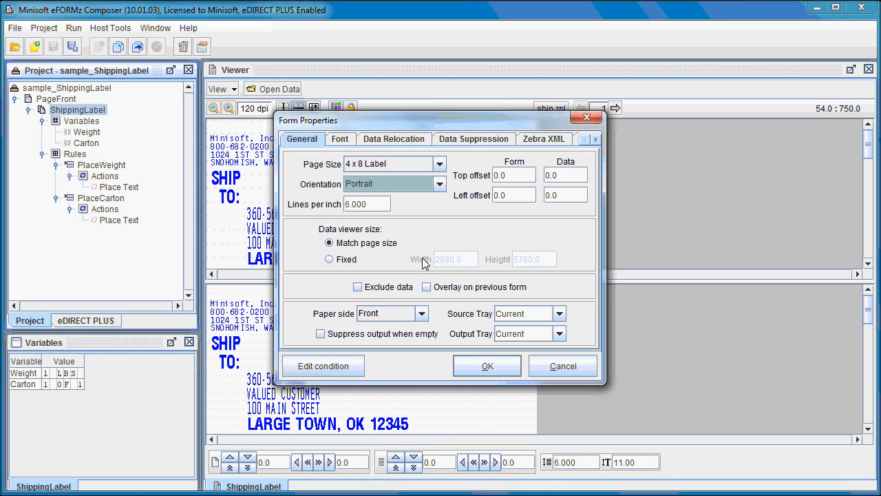
{"action": "left_click", "coordinate": [377, 288]}
{"action": "left_click", "coordinate": [495, 368]}
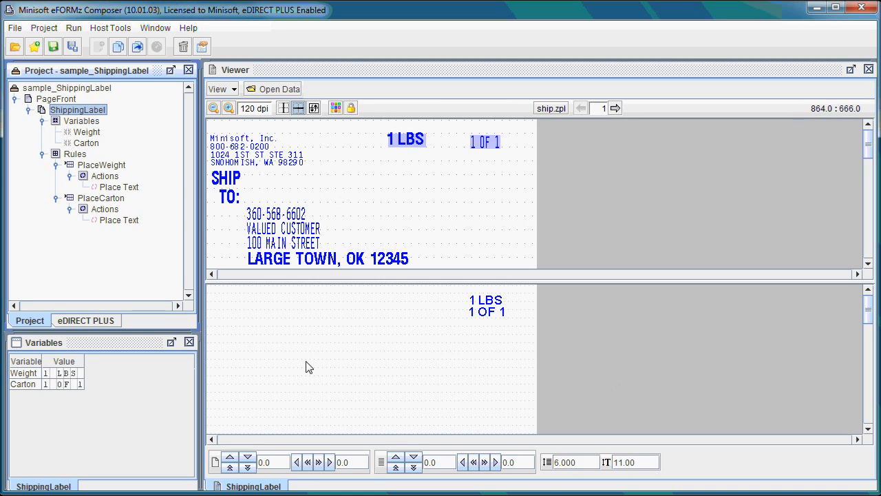
- Disable Exclude data in the ShippingLabel form's general properties
{"action": "right_click", "coordinate": [100, 113]}
{"action": "mouse_move", "coordinate": [172, 112]}
{"action": "left_click", "coordinate": [262, 116]}
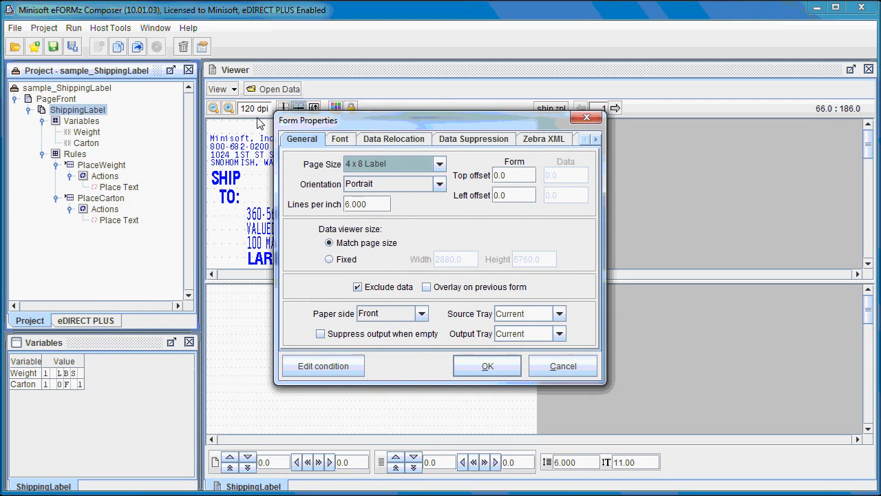
{"action": "left_click", "coordinate": [365, 287]}
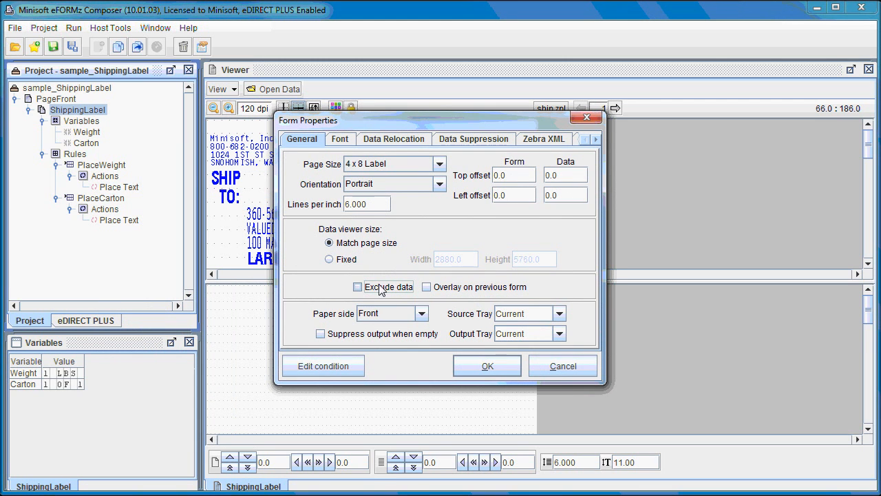
{"action": "left_click", "coordinate": [488, 365]}
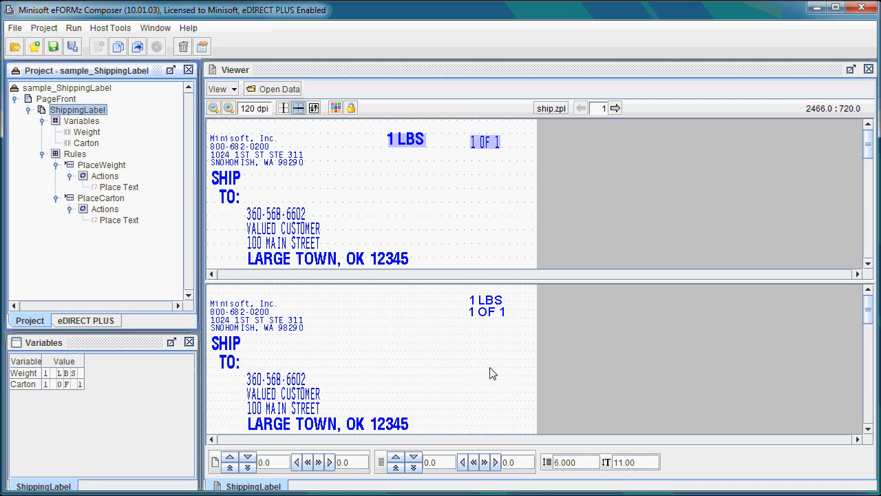
- Add a variable over the "1 LBS" weight text in the input data, accepting the default name and settings
{"action": "right_click", "coordinate": [398, 144]}
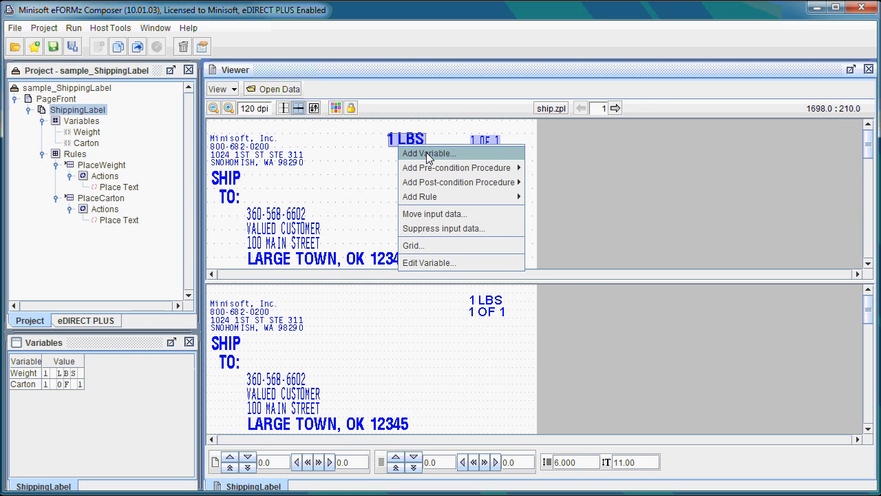
{"action": "left_click", "coordinate": [426, 152]}
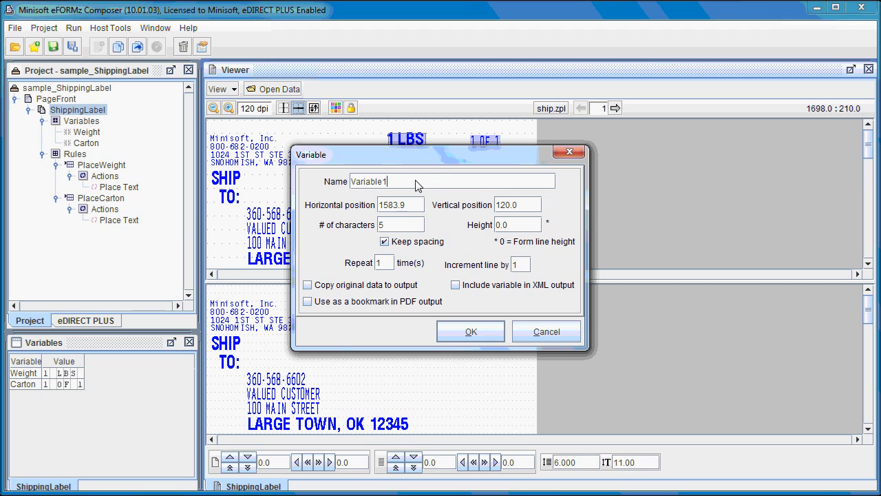
{"action": "left_click", "coordinate": [474, 335]}
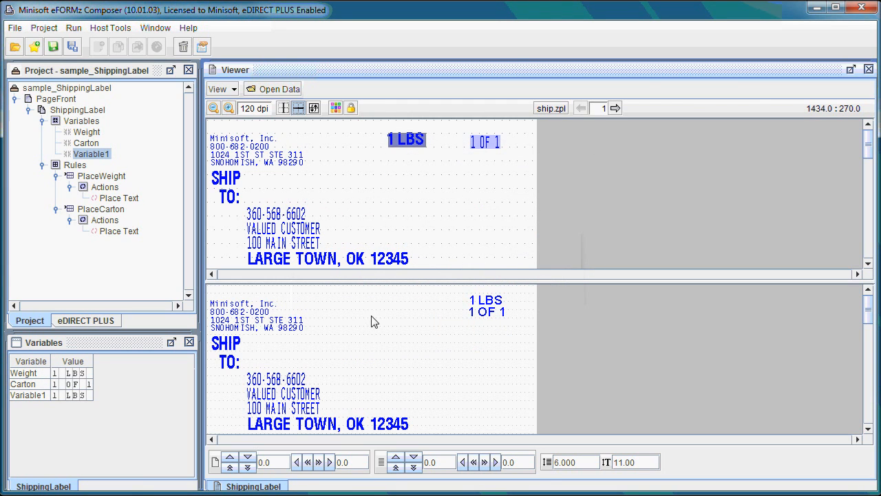
- Check the new variable's value in the variables list and look over the label's input and output views
{"action": "mouse_move", "coordinate": [101, 160]}
{"action": "left_click", "coordinate": [112, 343]}
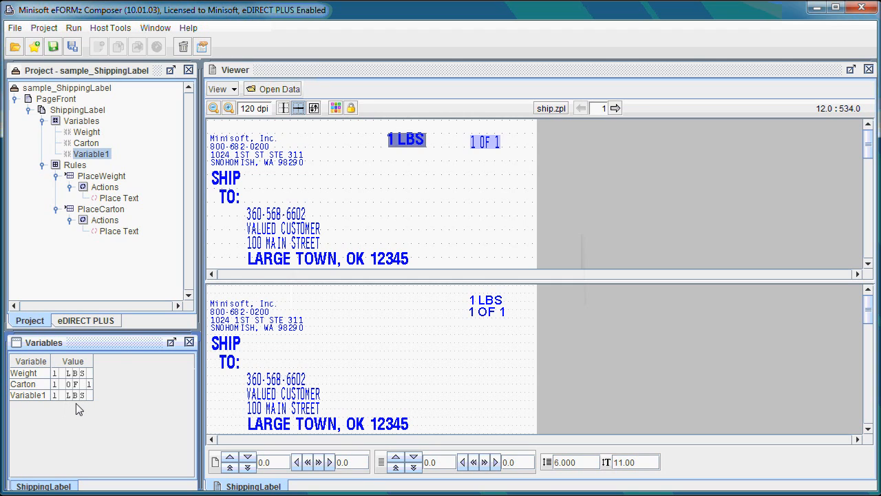
{"action": "left_click", "coordinate": [451, 172]}
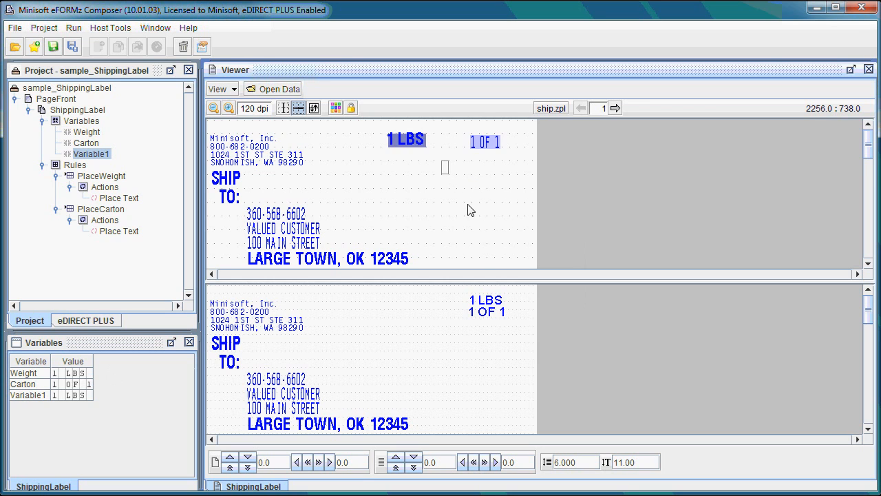
{"action": "scroll", "coordinate": [475, 215], "scroll_direction": "down", "scroll_amount": 2}
{"action": "scroll", "coordinate": [472, 188], "scroll_direction": "up", "scroll_amount": 2}
{"action": "scroll", "coordinate": [326, 178], "scroll_direction": "down", "scroll_amount": 4}
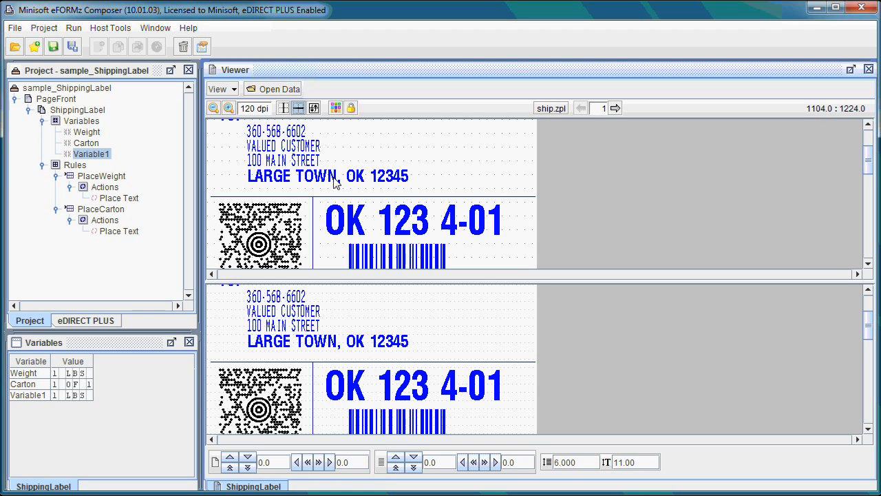
{"action": "scroll", "coordinate": [435, 222], "scroll_direction": "up", "scroll_amount": 3}
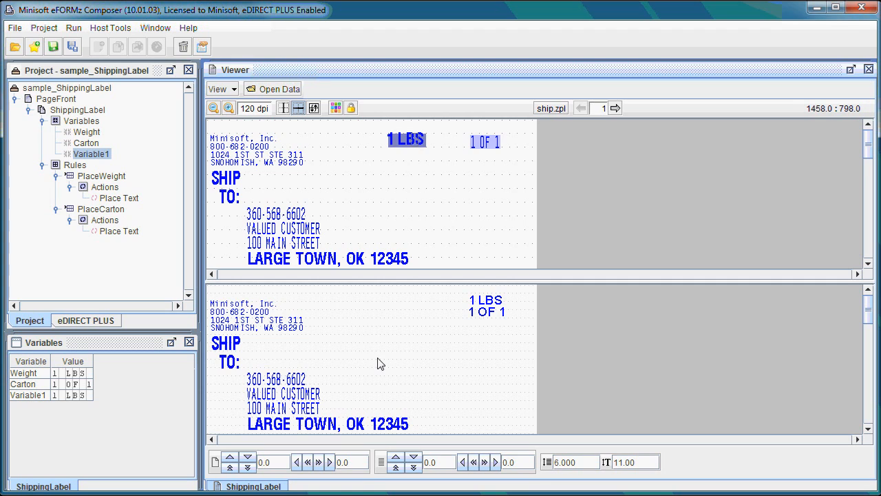
- Add a Place Text rule in the empty area right of the sender address on the output label, using Variable1
{"action": "right_click", "coordinate": [350, 317]}
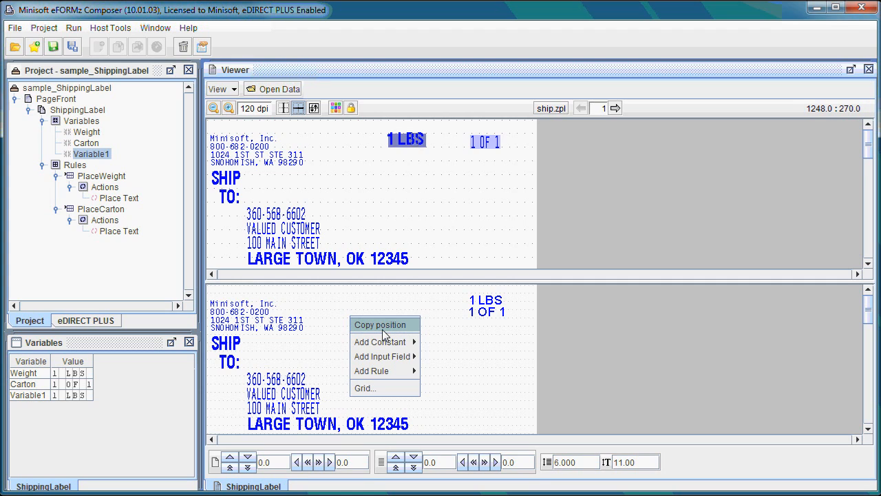
{"action": "mouse_move", "coordinate": [389, 372]}
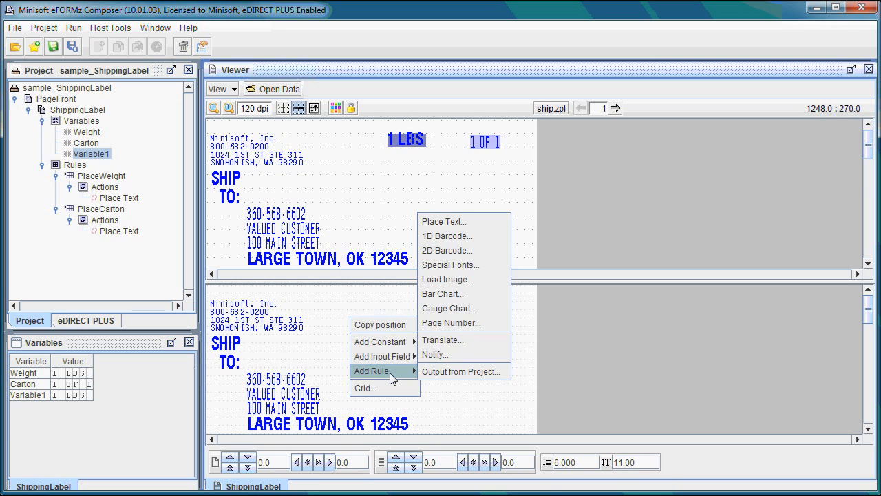
{"action": "left_click", "coordinate": [482, 222]}
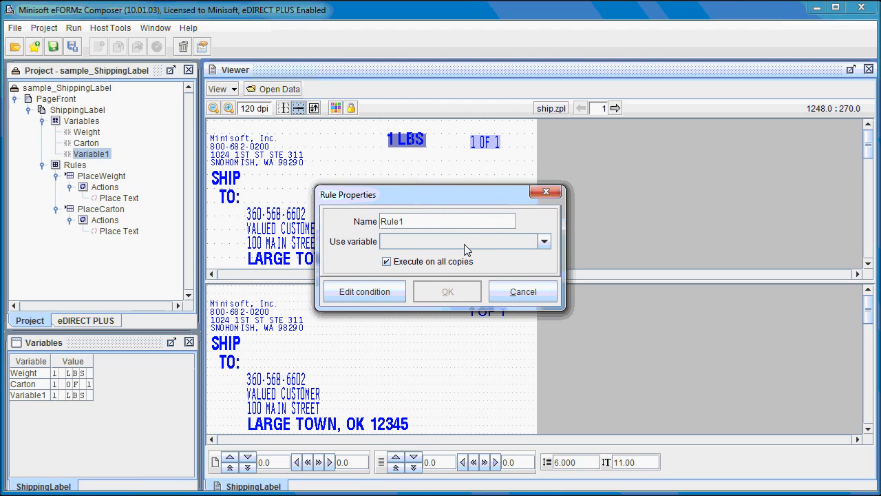
{"action": "left_click", "coordinate": [466, 242]}
{"action": "left_click", "coordinate": [422, 293]}
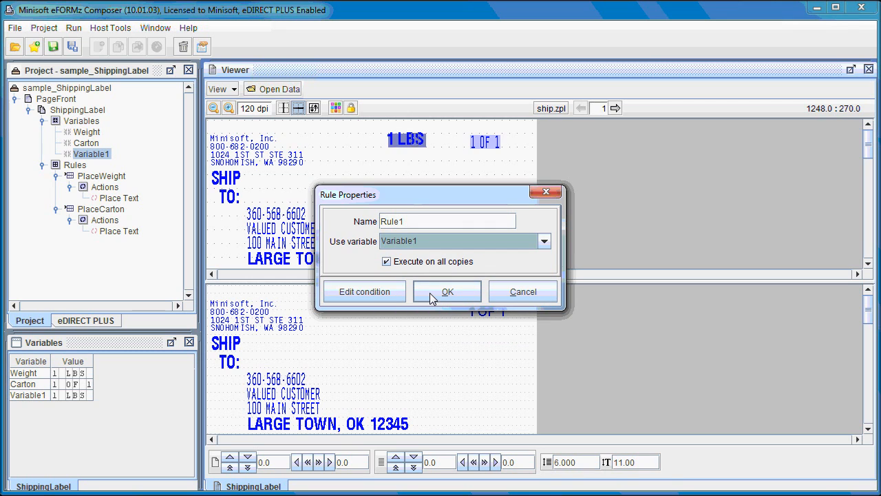
{"action": "left_click", "coordinate": [446, 293]}
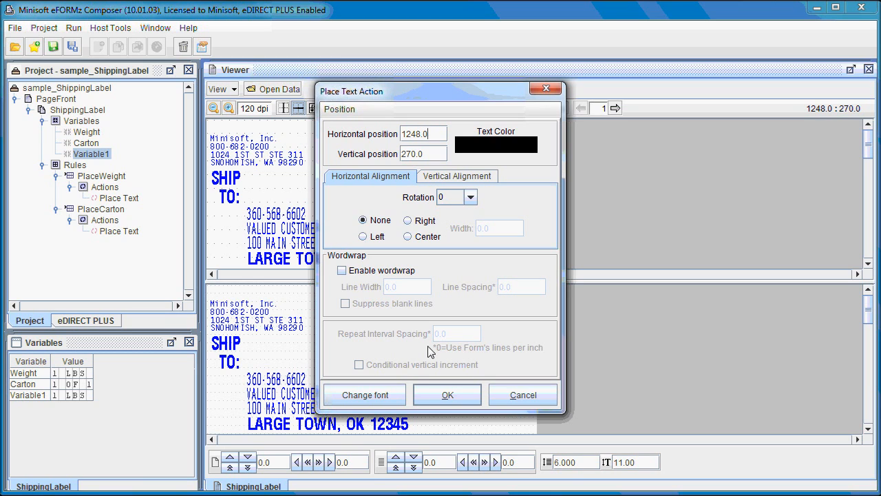
- Place the rule's text at horizontal position 1248.0 and vertical position 270.0, and move it slightly left on the output label
{"action": "left_click", "coordinate": [394, 402]}
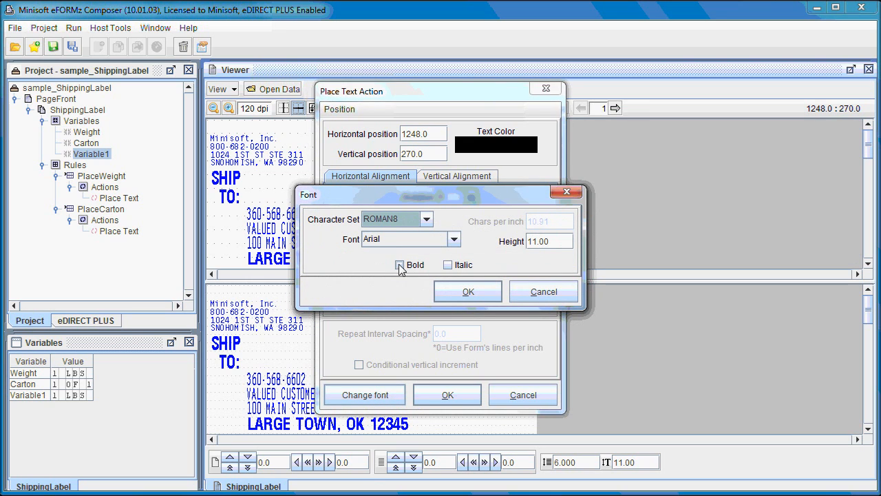
{"action": "left_click", "coordinate": [545, 298]}
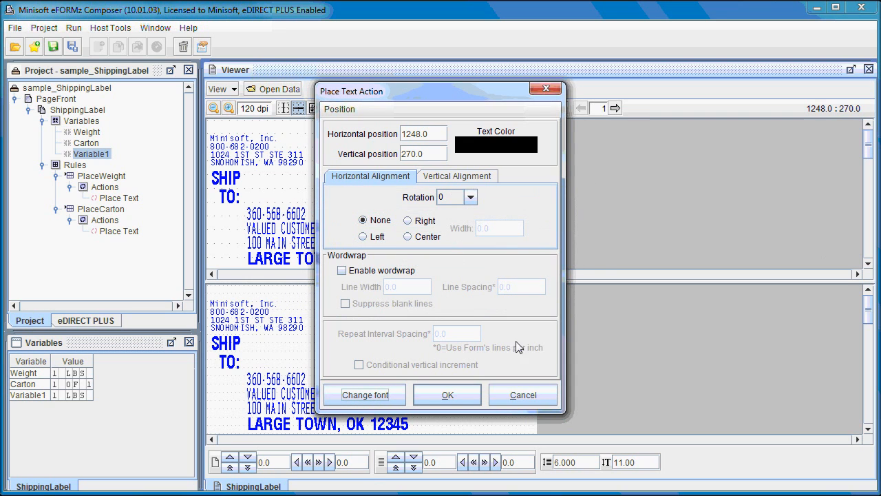
{"action": "left_click", "coordinate": [456, 397]}
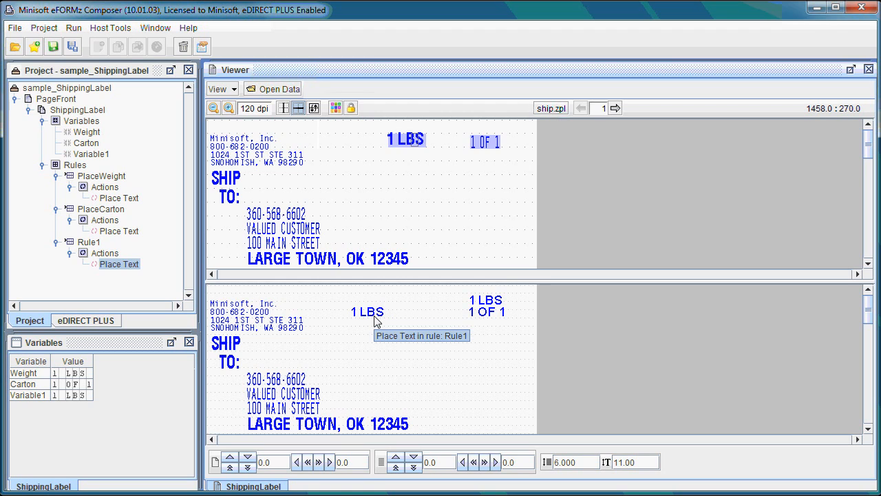
{"action": "left_click_drag", "start_coordinate": [375, 321], "coordinate": [346, 318]}
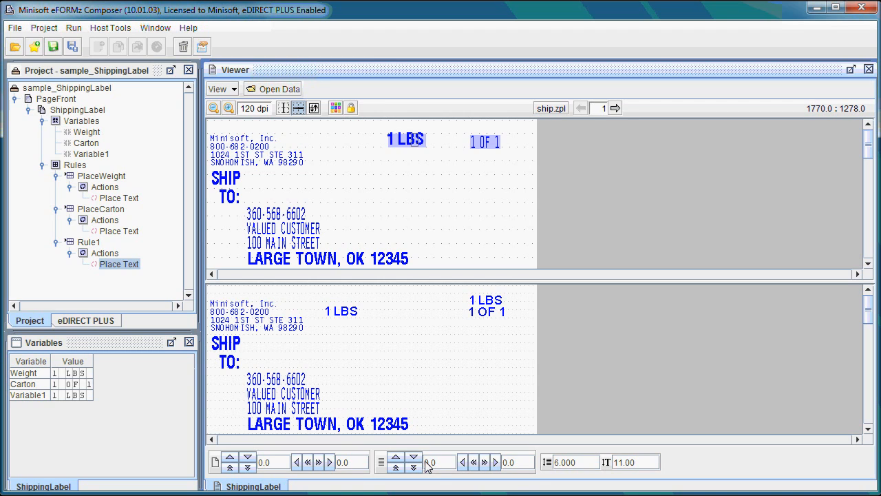
- Try vertical and horizontal data offsets of 150 and -150 on the output label
{"action": "type", "text": "15"}
{"action": "left_click", "coordinate": [517, 467]}
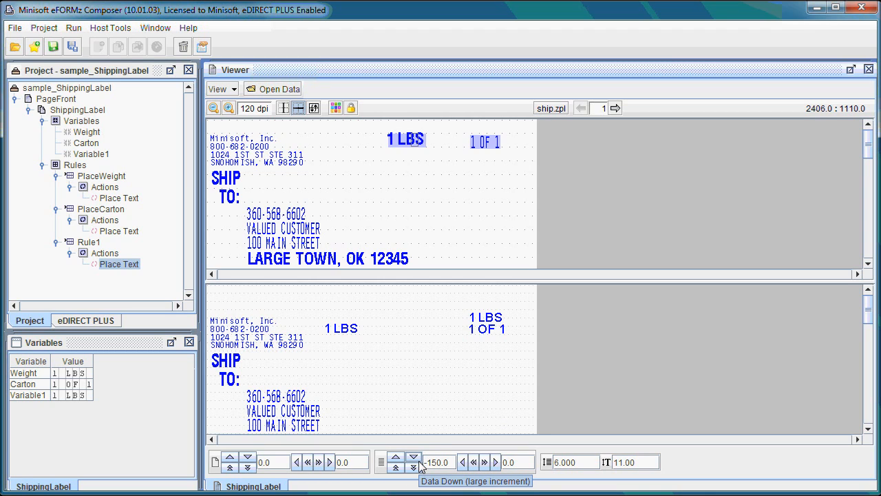
{"action": "left_click", "coordinate": [525, 461]}
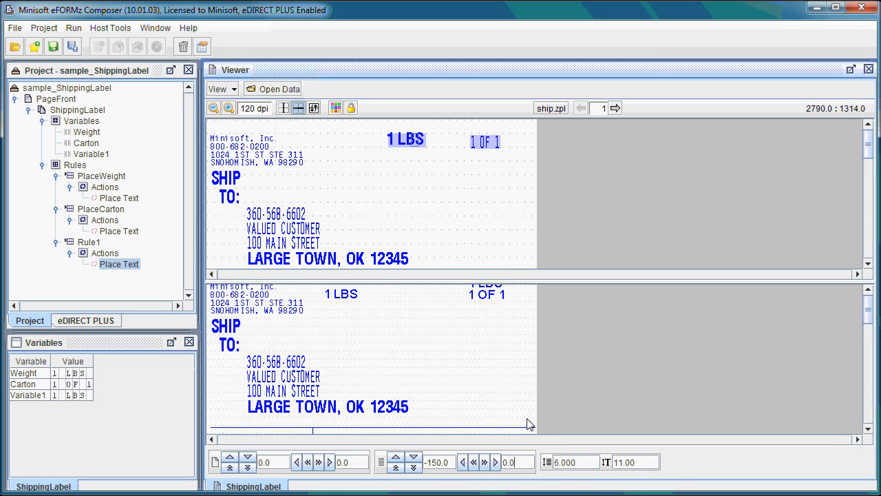
{"action": "left_click", "coordinate": [500, 457]}
{"action": "left_click", "coordinate": [451, 464]}
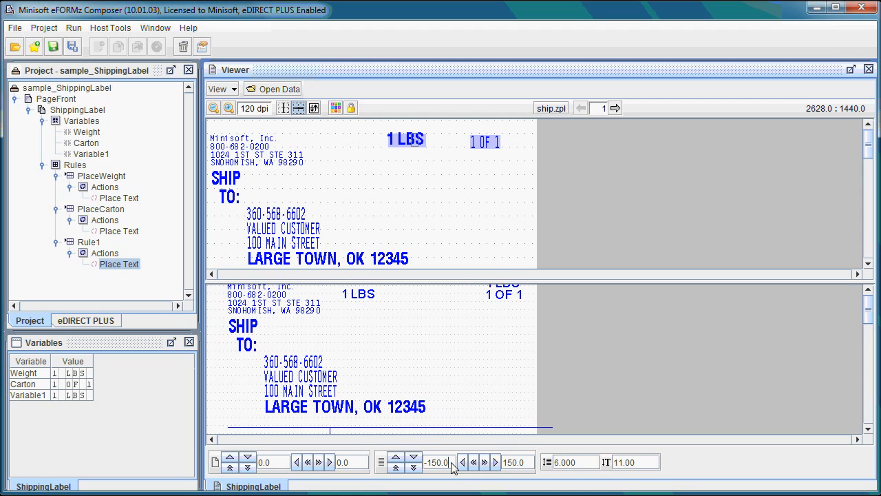
{"action": "left_click", "coordinate": [499, 467]}
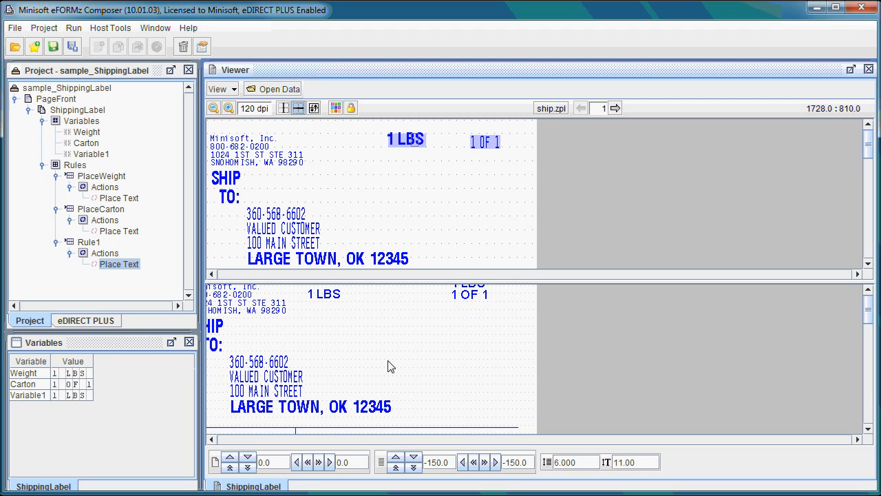
- Reset the output label's vertical and horizontal data offsets to 0
{"action": "left_click_drag", "start_coordinate": [450, 463], "coordinate": [421, 454]}
{"action": "type", "text": "0"}
{"action": "left_click_drag", "start_coordinate": [530, 463], "coordinate": [497, 466]}
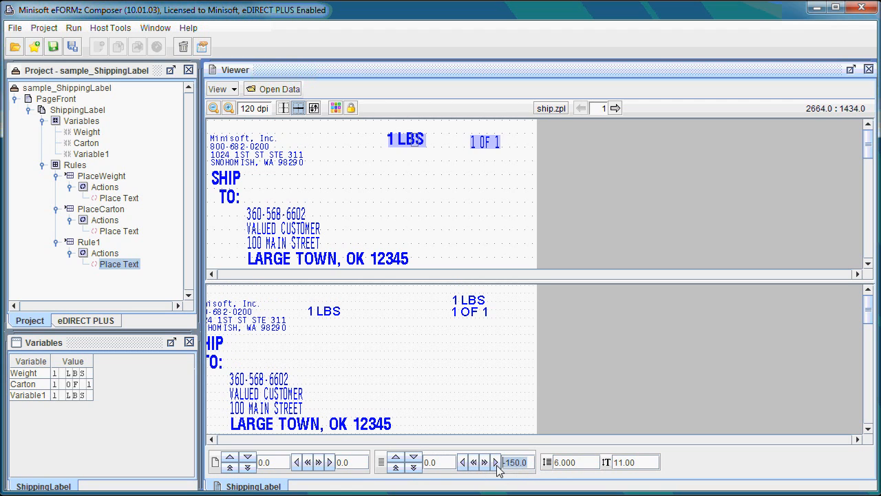
{"action": "type", "text": "0"}
{"action": "left_click", "coordinate": [453, 468]}
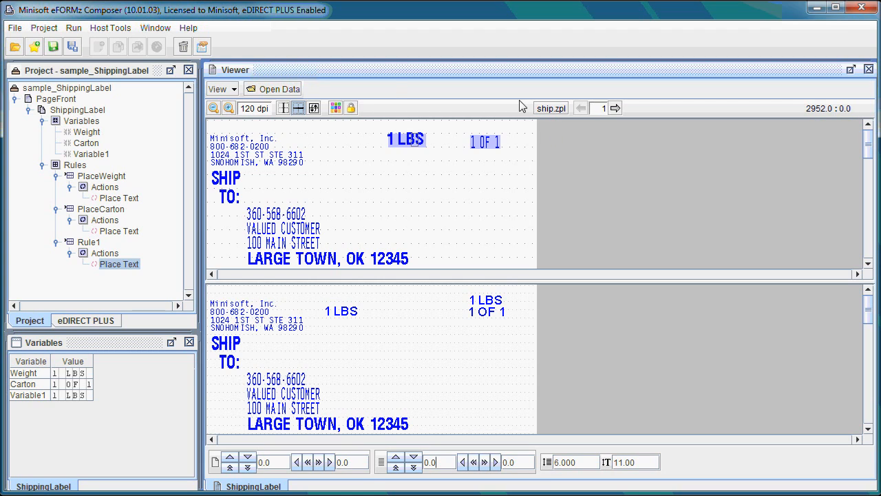
- Look through all file types in the 2ST_Samples folder as a file-based data source, and cancel without opening one
{"action": "left_click", "coordinate": [292, 94]}
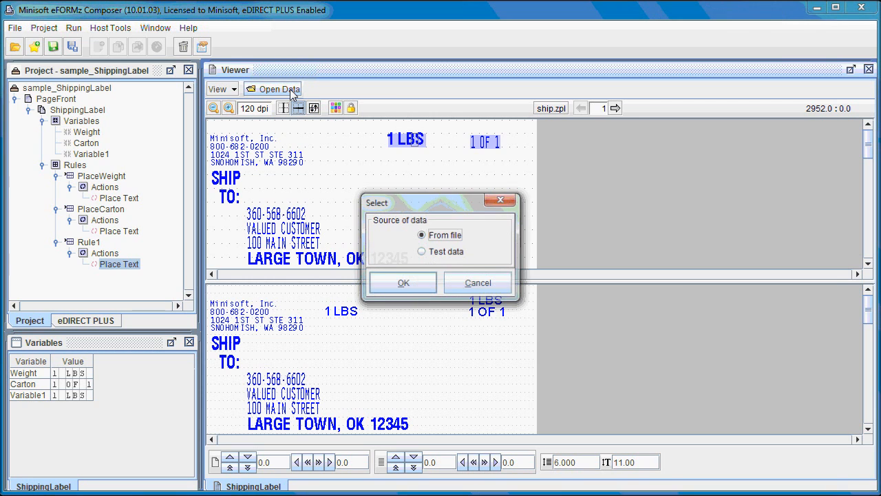
{"action": "left_click", "coordinate": [417, 283]}
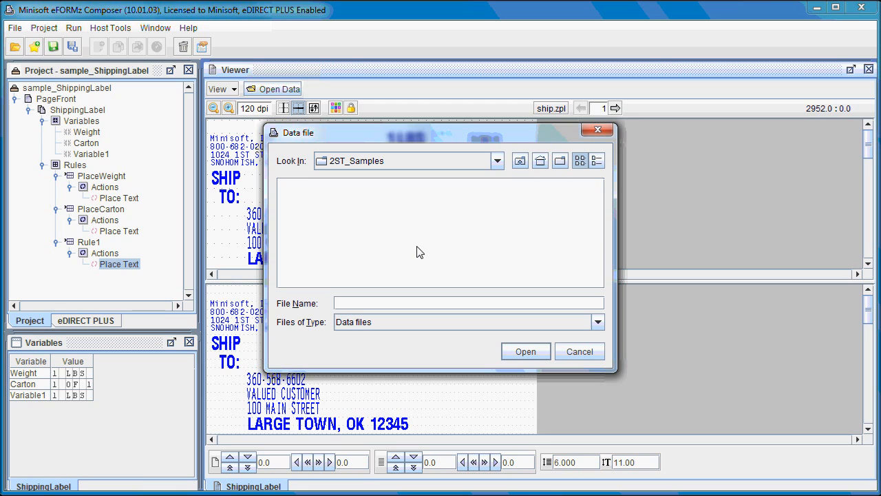
{"action": "left_click", "coordinate": [372, 330]}
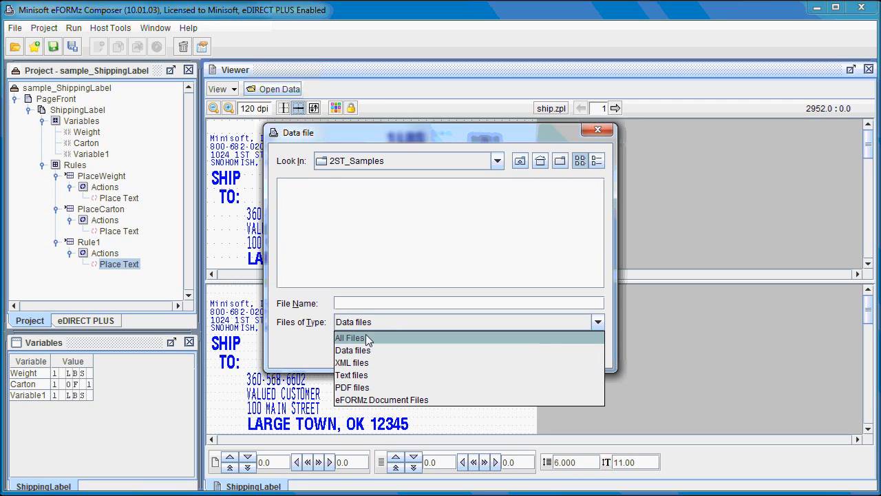
{"action": "left_click", "coordinate": [365, 335]}
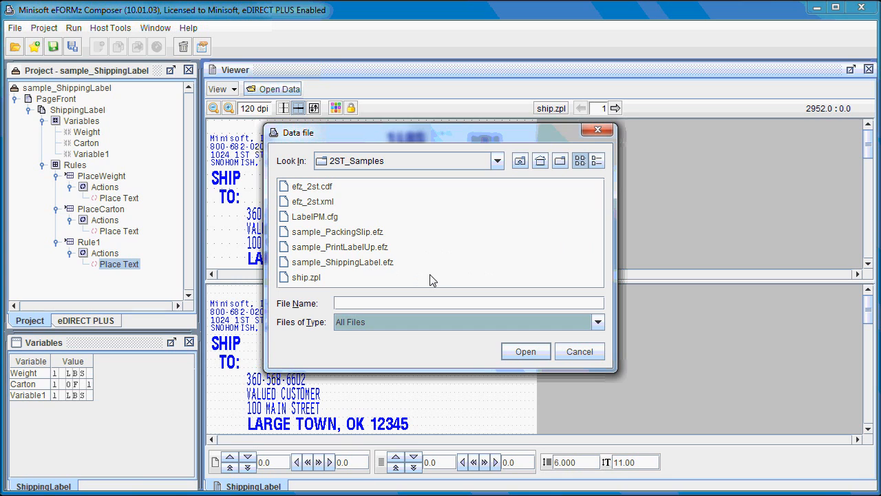
{"action": "left_click", "coordinate": [578, 352]}
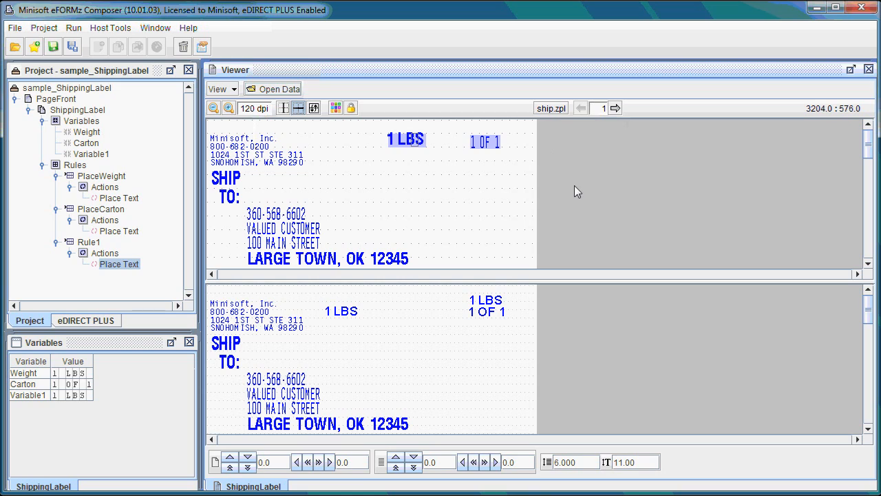